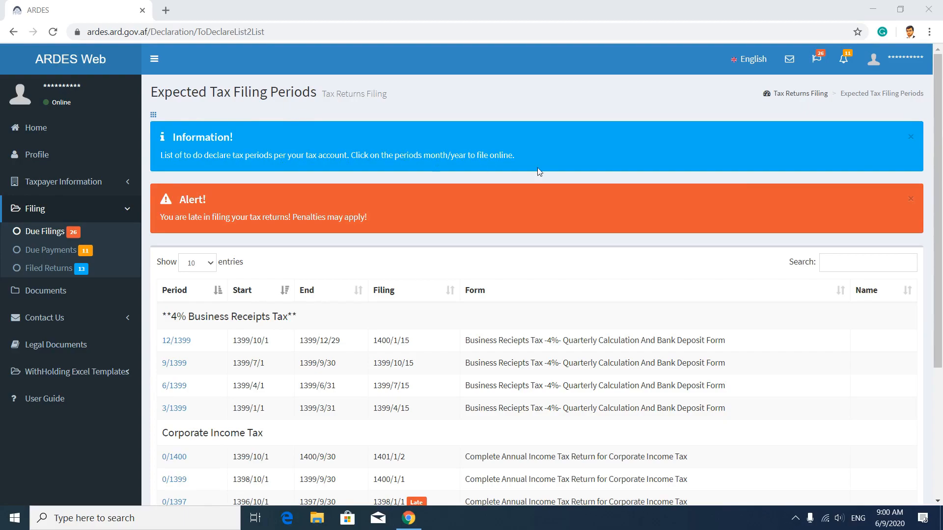
Step: Dismiss the information and late-filing notices, then open the 3/1399 return under 4% Business Receipts Tax
{"action": "left_click", "coordinate": [910, 138]}
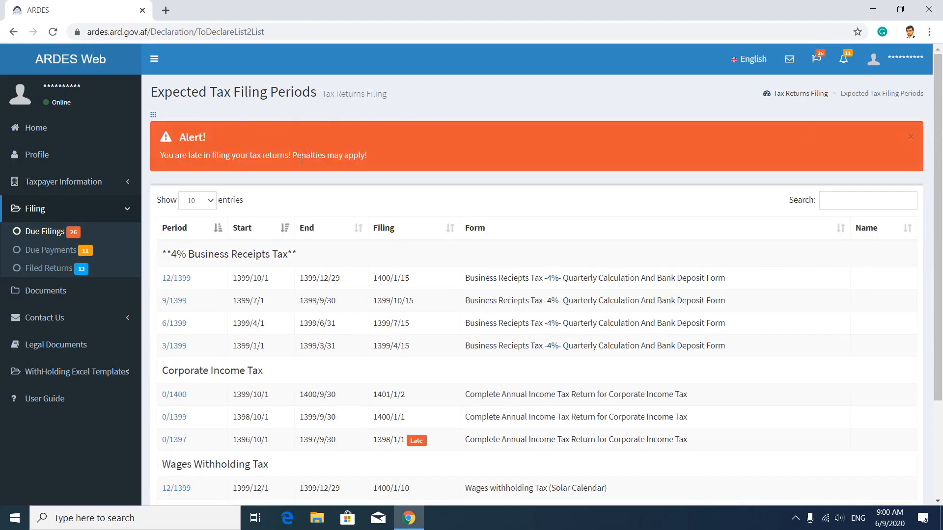
{"action": "scroll", "coordinate": [364, 156], "scroll_direction": "down", "scroll_amount": 3}
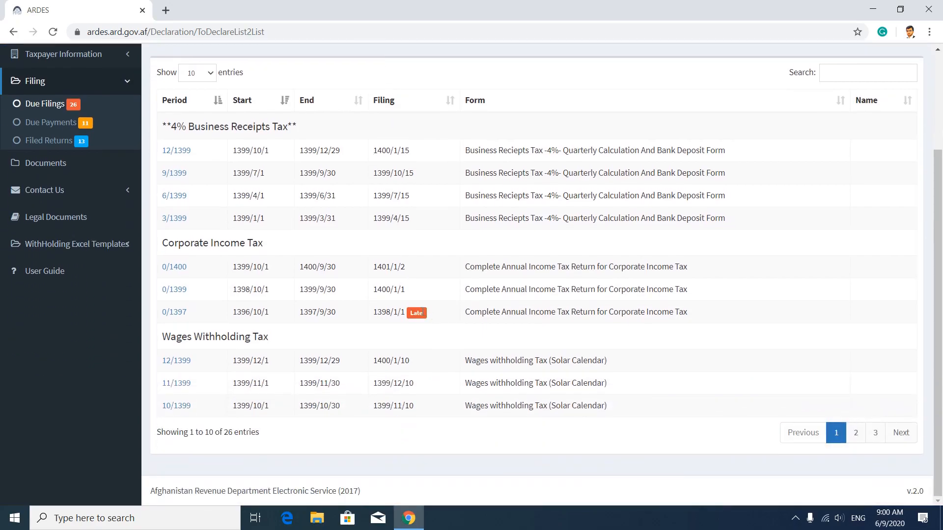
{"action": "left_click", "coordinate": [856, 434]}
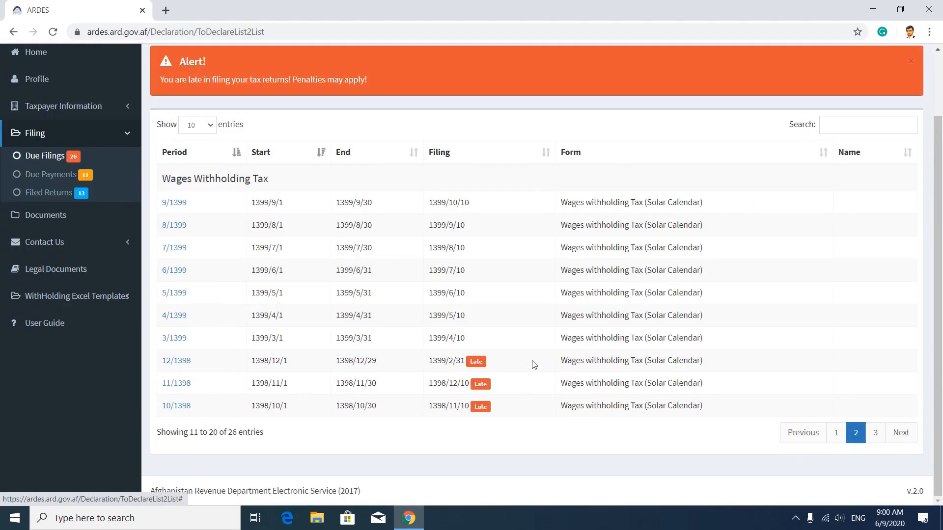
{"action": "left_click", "coordinate": [874, 434]}
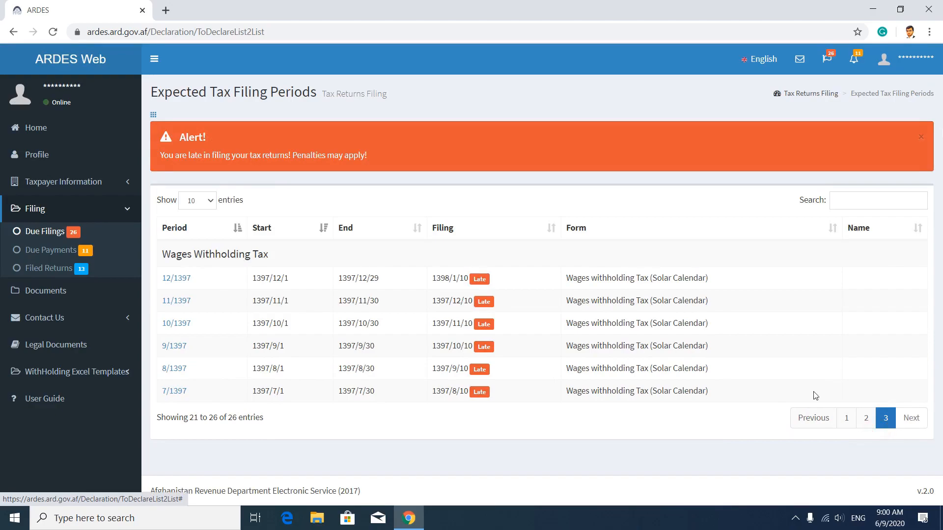
{"action": "left_click", "coordinate": [920, 138]}
{"action": "left_click", "coordinate": [852, 358]}
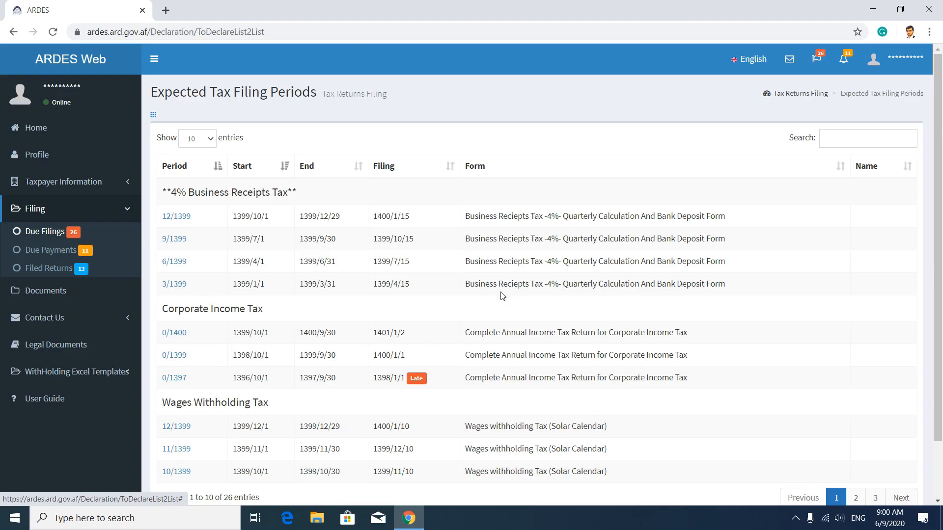
{"action": "left_click", "coordinate": [179, 287]}
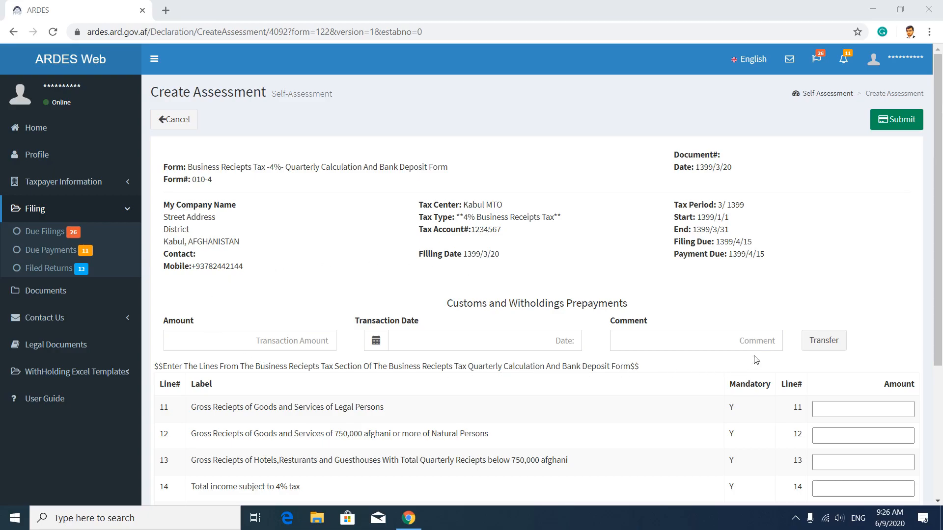
{"action": "left_click", "coordinate": [295, 335]}
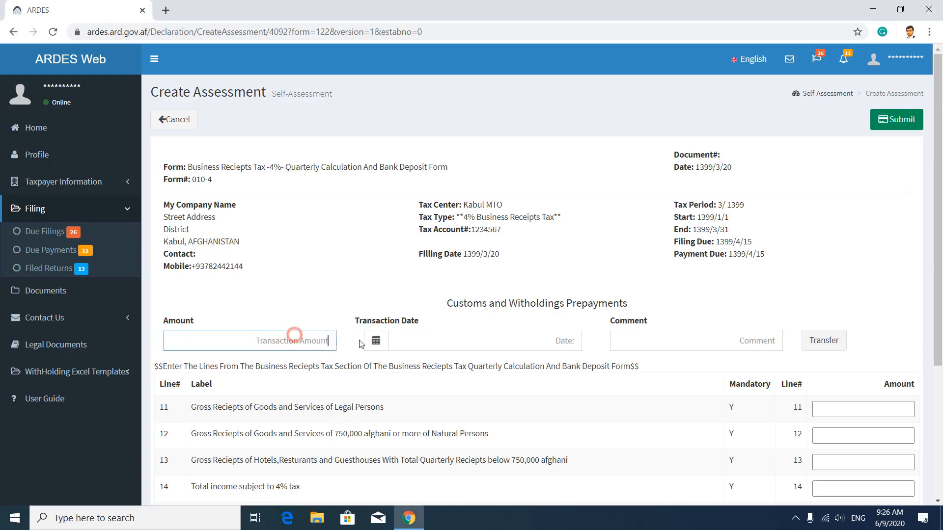
{"action": "left_click", "coordinate": [455, 338]}
{"action": "left_click", "coordinate": [808, 302]}
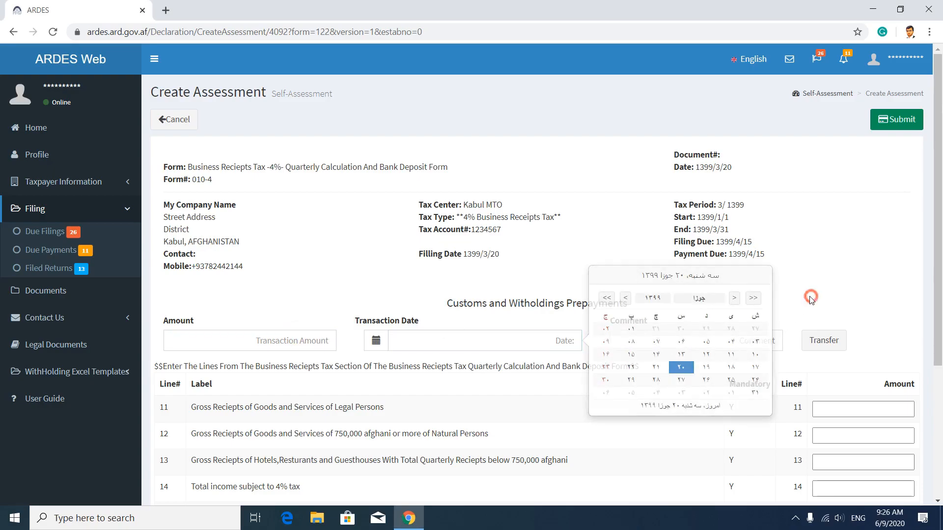
{"action": "left_click", "coordinate": [757, 334]}
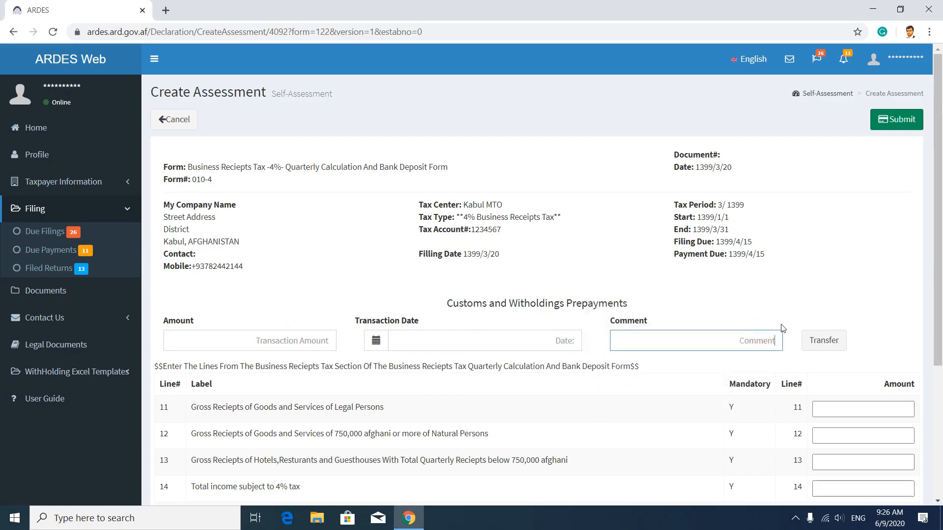
{"action": "scroll", "coordinate": [822, 305], "scroll_direction": "down", "scroll_amount": 4}
{"action": "left_click", "coordinate": [868, 219]}
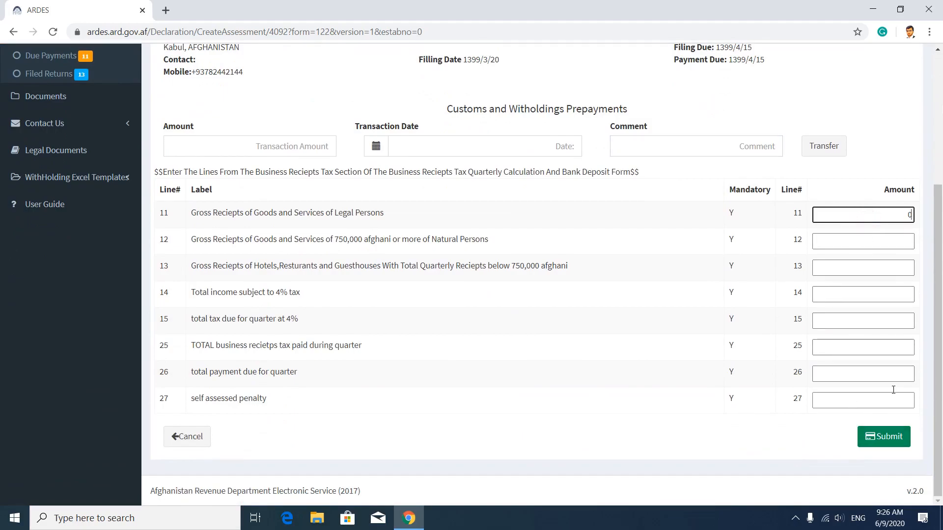
{"action": "left_click_drag", "start_coordinate": [906, 214], "coordinate": [917, 213]}
{"action": "key", "text": "BackSpace"}
Step: Enter a customs and withholdings prepayment amount of 100000 with the transaction date 1399/03/31
{"action": "left_click", "coordinate": [277, 148]}
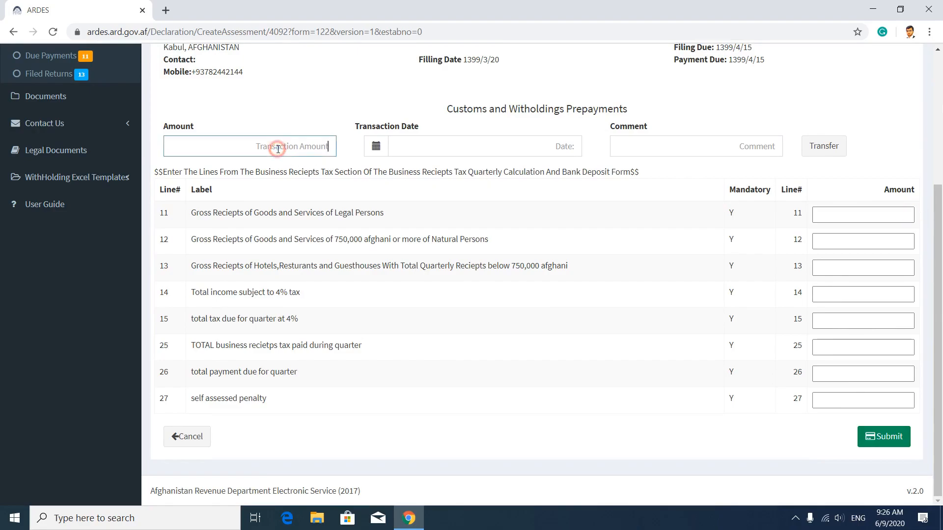
{"action": "type", "text": "100000"}
{"action": "left_click", "coordinate": [377, 150]}
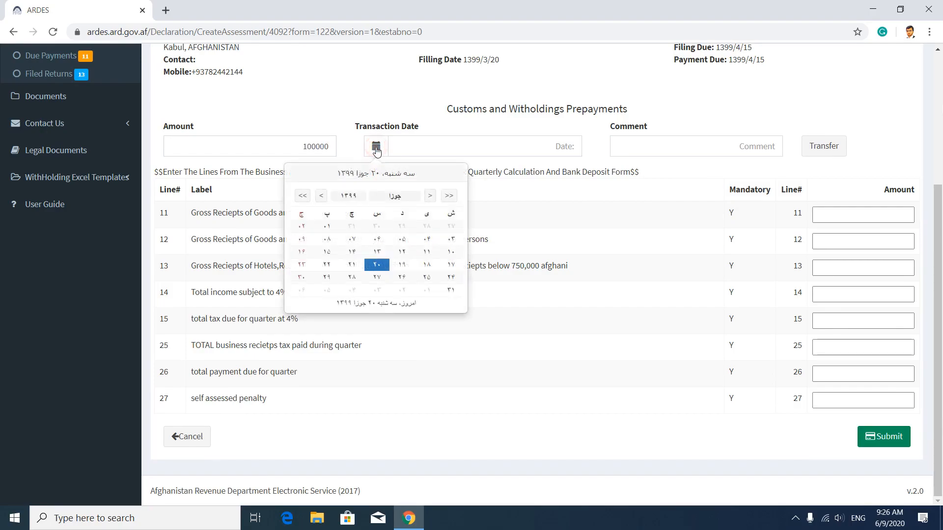
{"action": "left_click", "coordinate": [453, 291]}
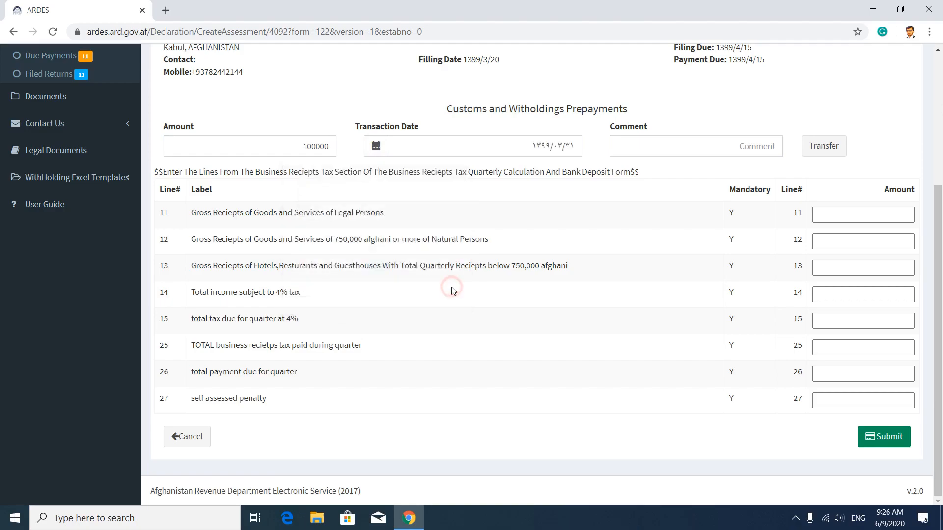
Step: Add the comment "Contract Withholding Tax Forms and ACCD Forms" to the prepayment and transfer it
{"action": "left_click", "coordinate": [659, 148]}
{"action": "type", "text": "Con"}
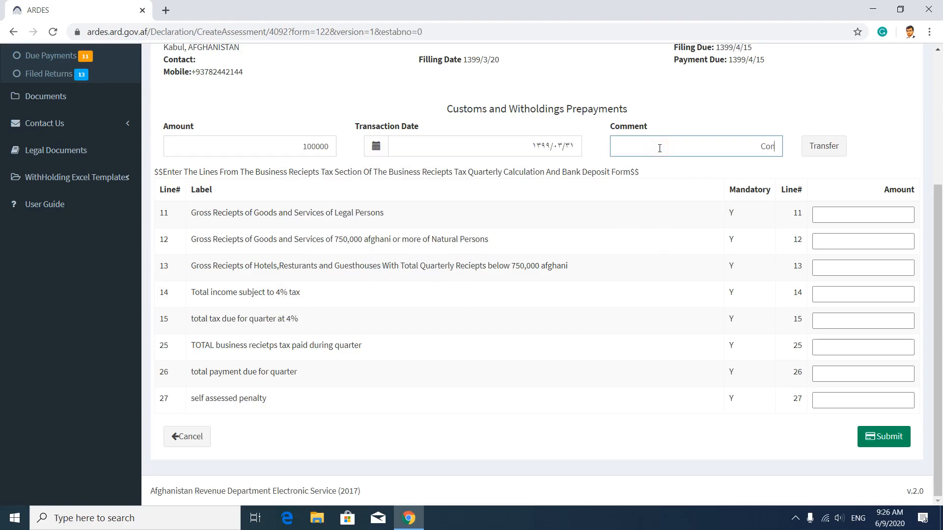
{"action": "type", "text": "tract Withholding Tax Form"}
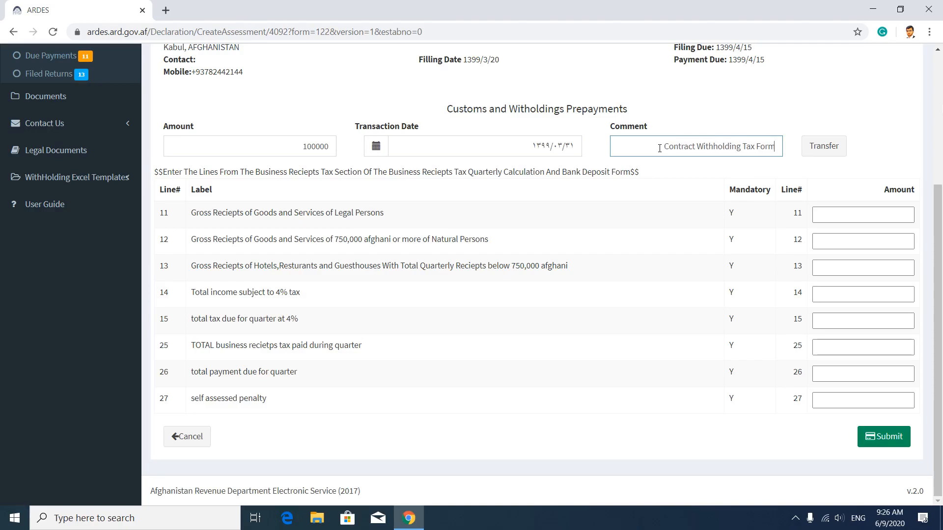
{"action": "type", "text": "s and A"}
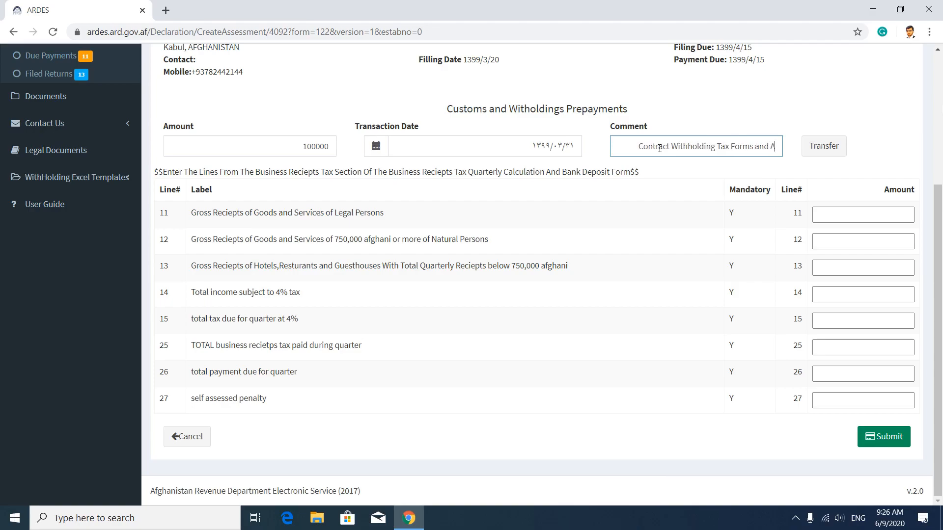
{"action": "type", "text": "CCD"}
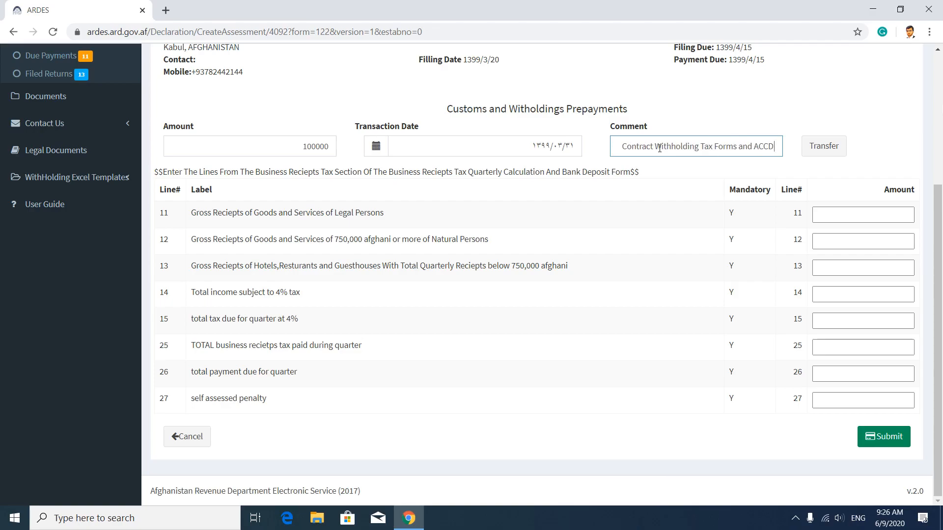
{"action": "type", "text": " Forms"}
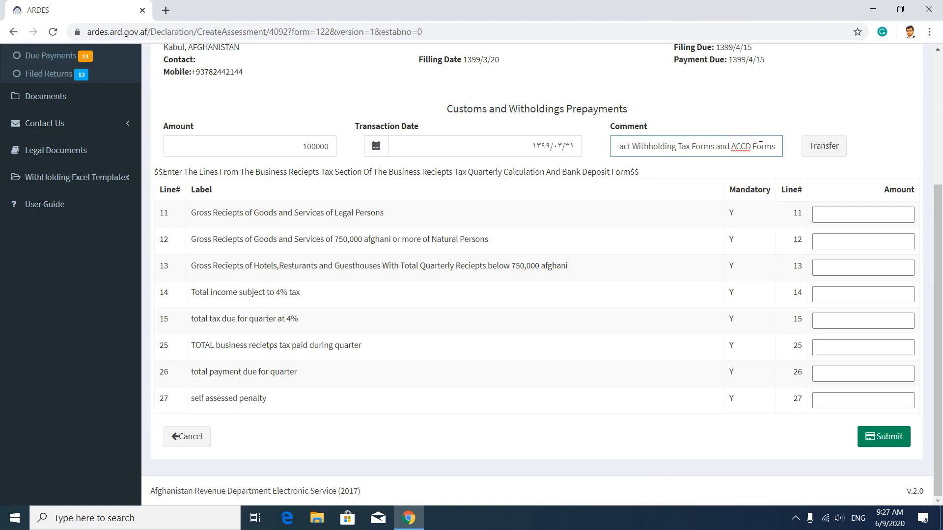
{"action": "left_click", "coordinate": [815, 147]}
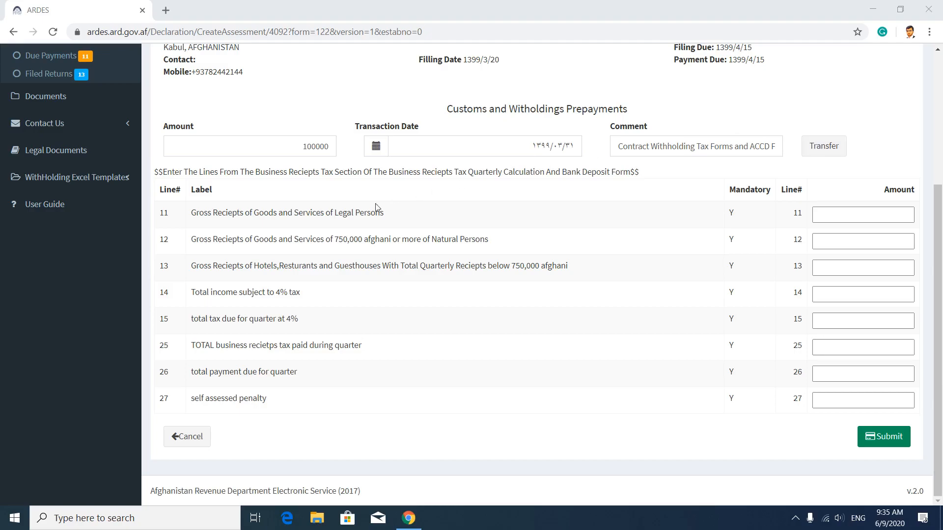
Step: Enter 9000000 on line 11 for gross receipts of goods and services of legal persons and submit the return
{"action": "left_click", "coordinate": [837, 221]}
{"action": "left_click", "coordinate": [847, 216]}
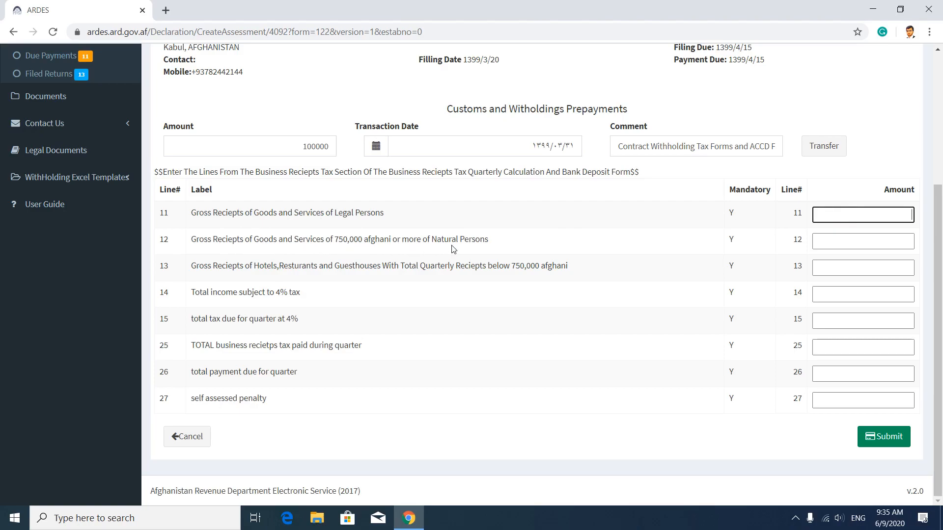
{"action": "left_click", "coordinate": [828, 241]}
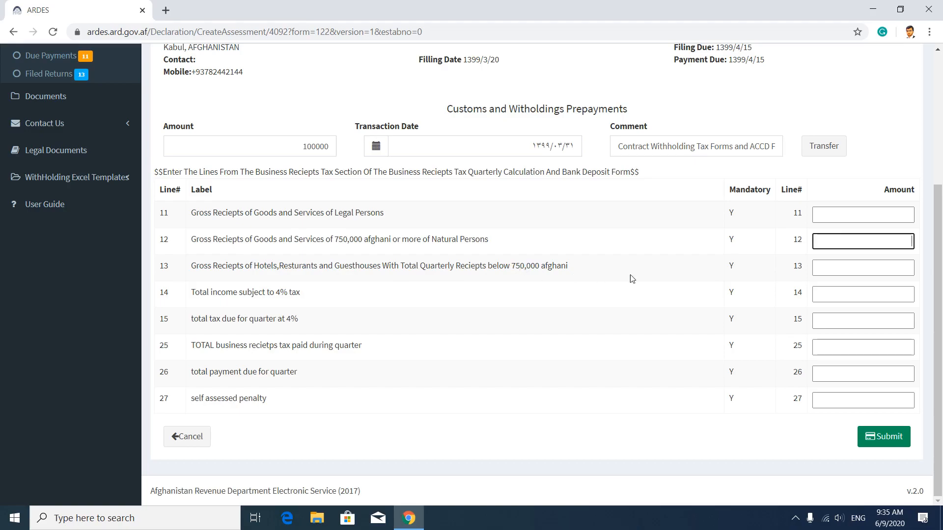
{"action": "left_click", "coordinate": [822, 269]}
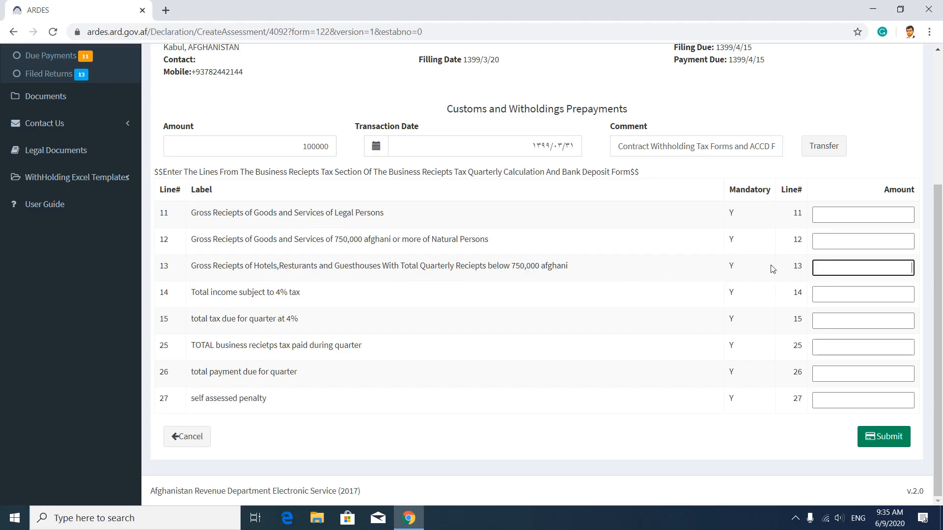
{"action": "left_click", "coordinate": [825, 213]}
{"action": "type", "text": "9000000"}
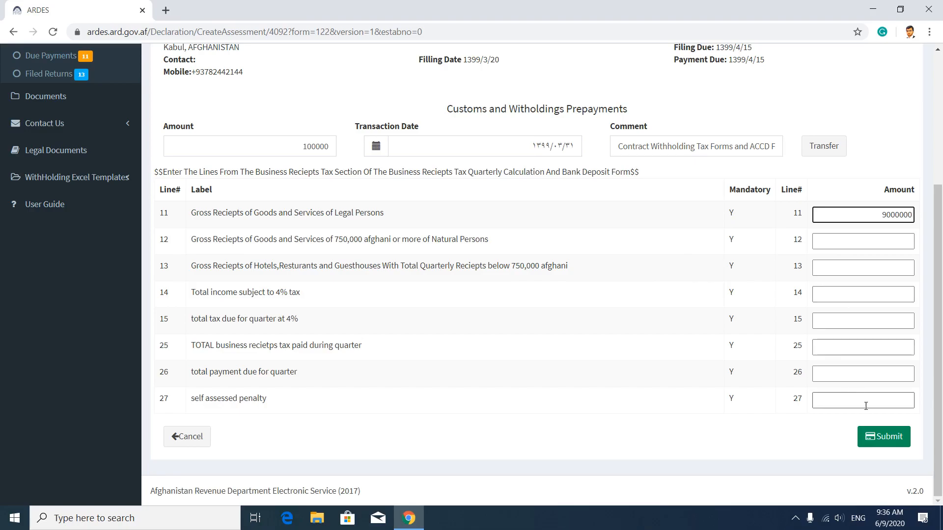
{"action": "left_click", "coordinate": [882, 439]}
{"action": "left_click", "coordinate": [881, 438]}
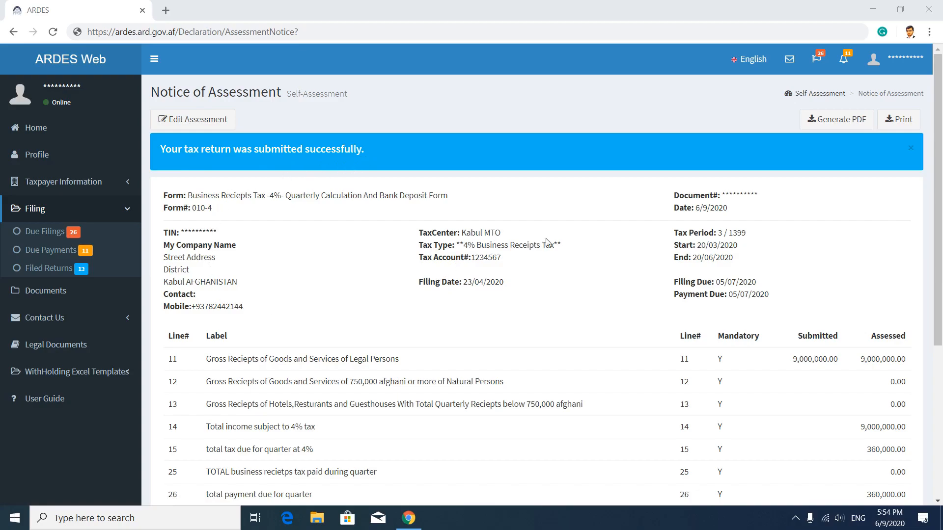
Step: Review the assessed lines and balance in the notice of assessment and generate a PDF of it
{"action": "scroll", "coordinate": [614, 243], "scroll_direction": "down", "scroll_amount": 1}
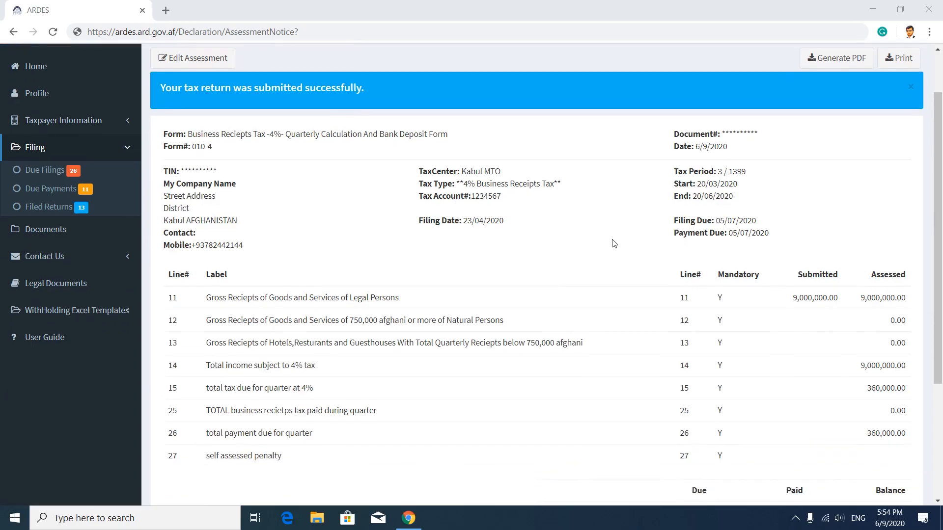
{"action": "scroll", "coordinate": [614, 243], "scroll_direction": "down", "scroll_amount": 1}
{"action": "scroll", "coordinate": [614, 244], "scroll_direction": "down", "scroll_amount": 2}
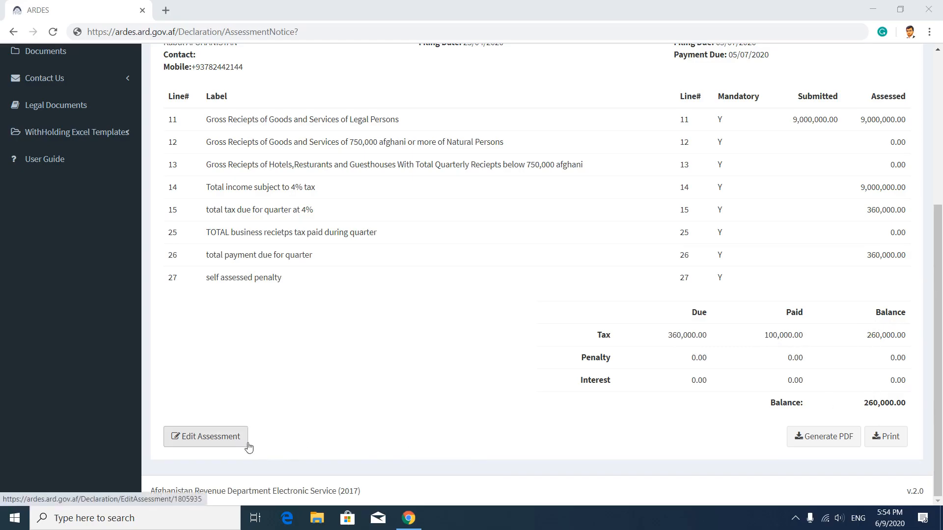
{"action": "scroll", "coordinate": [493, 369], "scroll_direction": "up", "scroll_amount": 5}
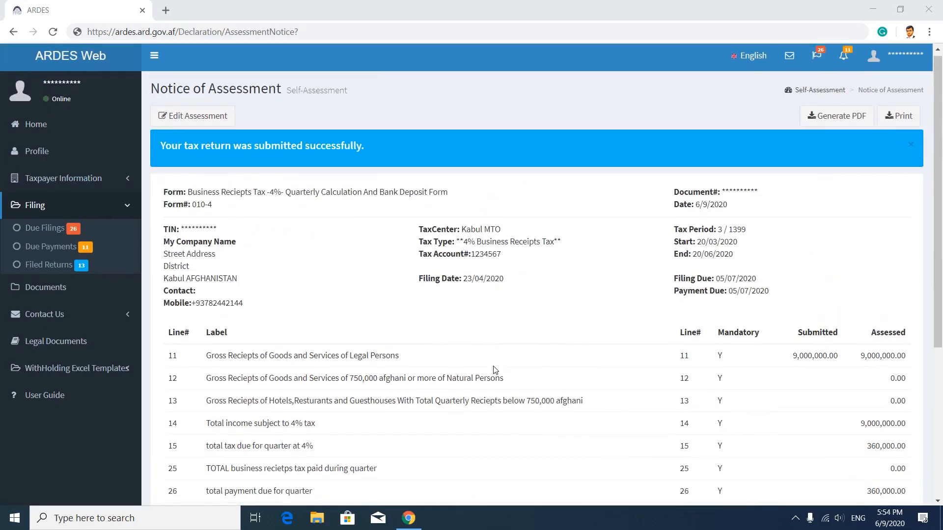
{"action": "scroll", "coordinate": [494, 370], "scroll_direction": "down", "scroll_amount": 5}
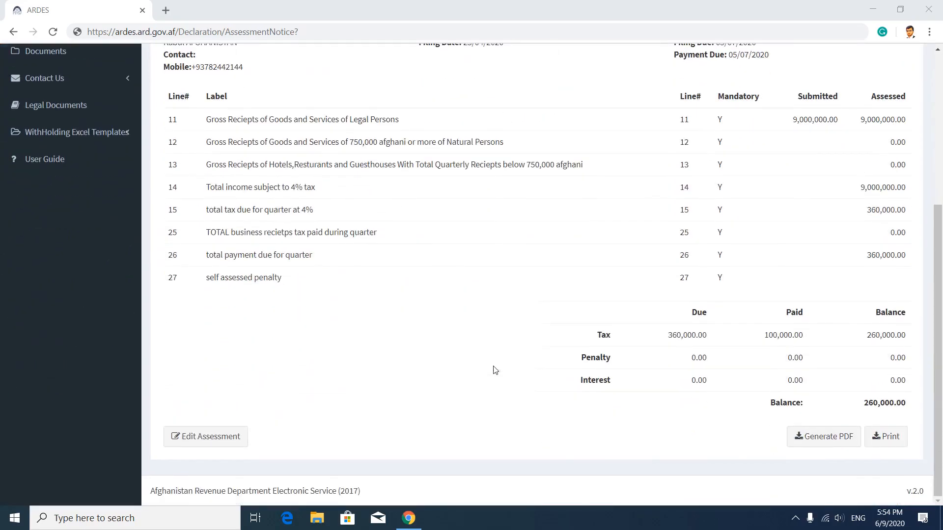
{"action": "left_click", "coordinate": [806, 436]}
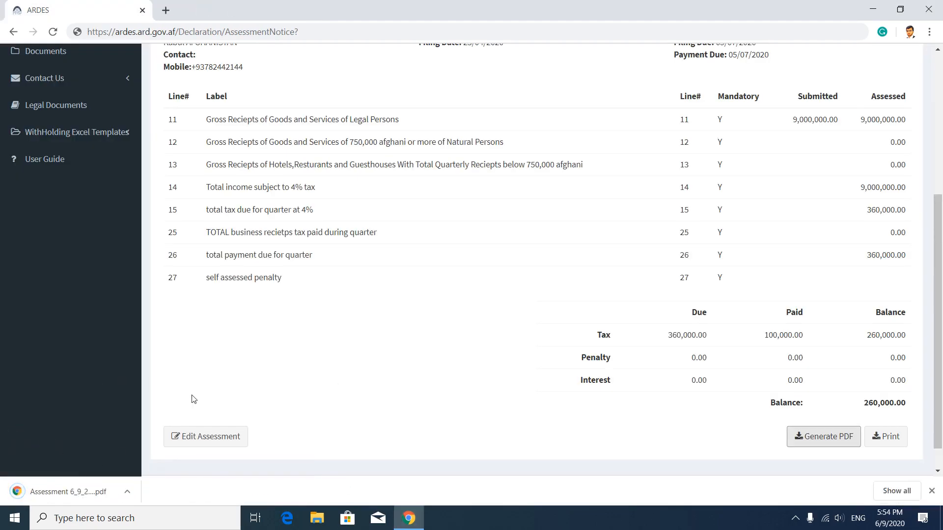
Step: Open the printable version of the assessment notice and start saving it as a PDF with the default print settings
{"action": "left_click", "coordinate": [898, 437]}
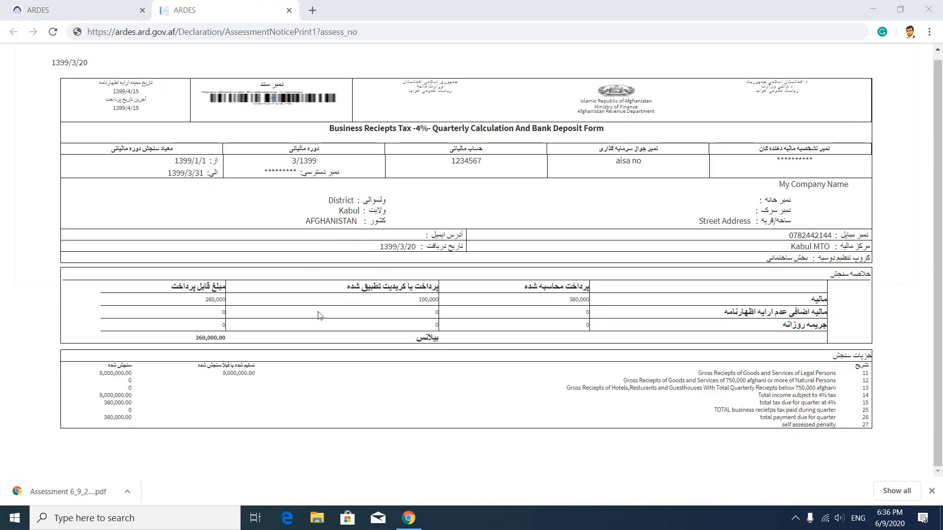
{"action": "left_click", "coordinate": [558, 446]}
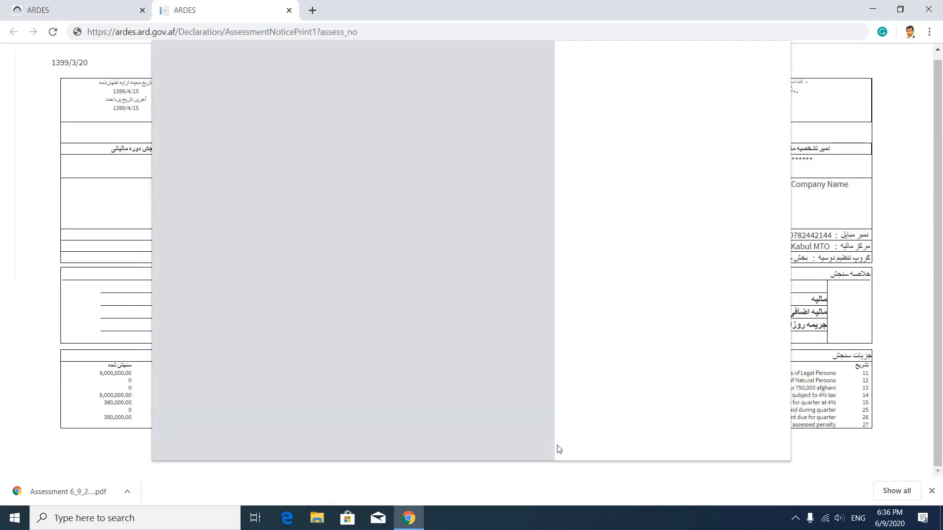
{"action": "left_click", "coordinate": [599, 195]}
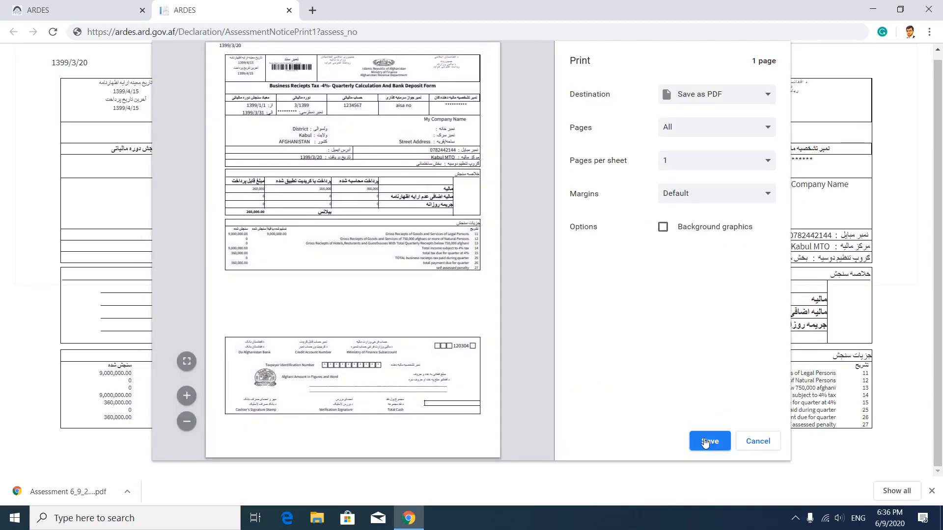
{"action": "left_click", "coordinate": [705, 442]}
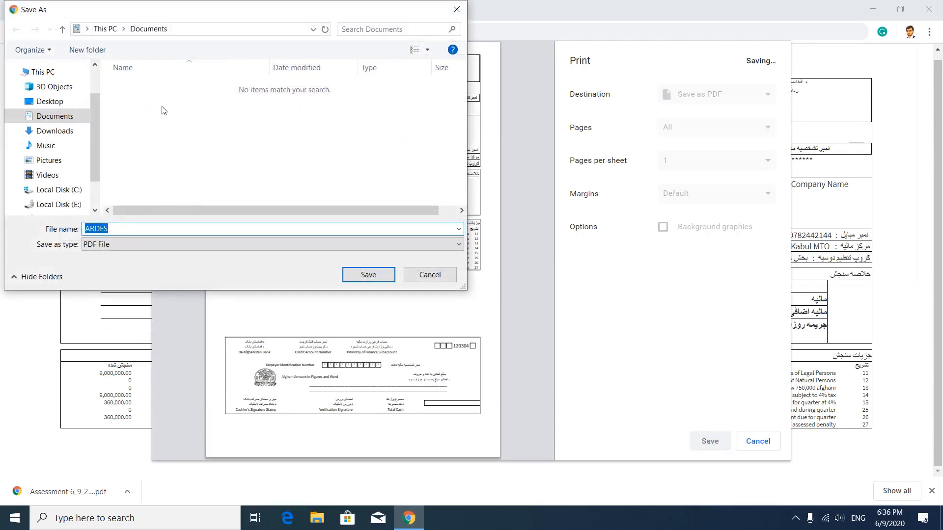
Step: Name the PDF "03-1399 BRT E-filing" and save it in the Documents folder
{"action": "left_click_drag", "start_coordinate": [161, 232], "coordinate": [70, 227]}
{"action": "type", "text": "03-1399 E-Fi"}
{"action": "key", "text": "BackSpace"}
{"action": "key", "text": "BackSpace"}
{"action": "key", "text": "BackSpace"}
{"action": "type", "text": "BRT E-fil"}
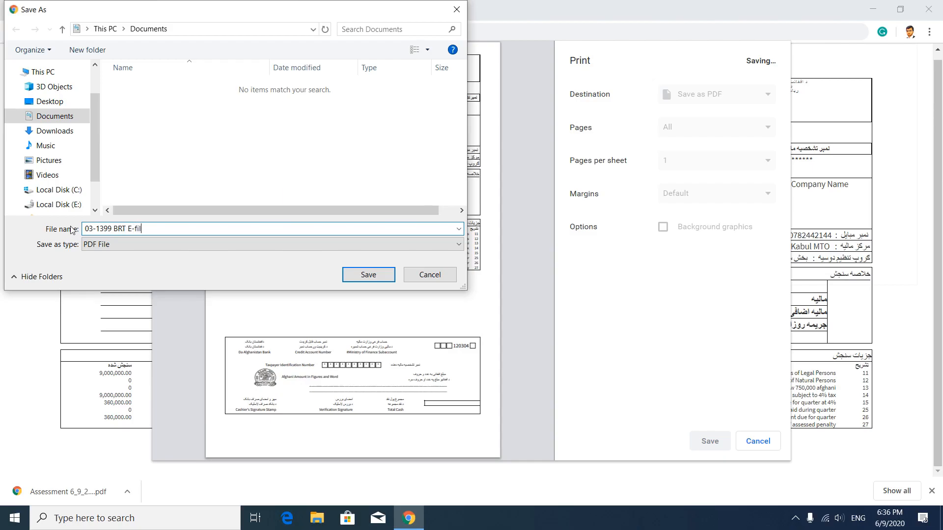
{"action": "type", "text": "ing"}
{"action": "left_click", "coordinate": [357, 275]}
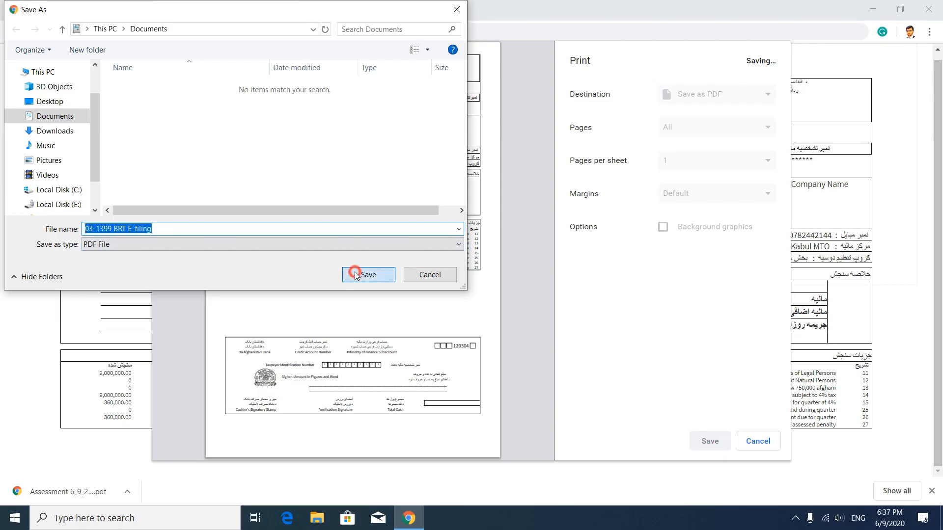